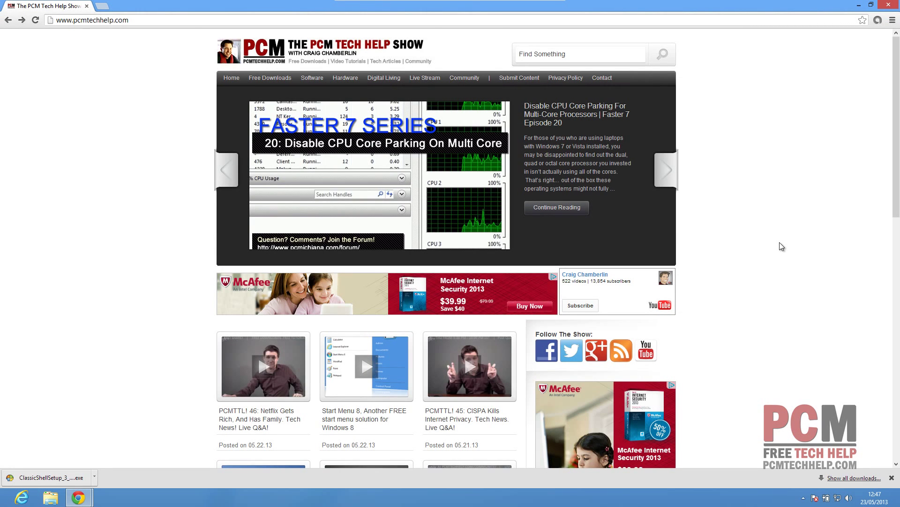
# - Switch from Chrome to the Windows 8 Start screen with the Windows key
pyautogui.press('super')
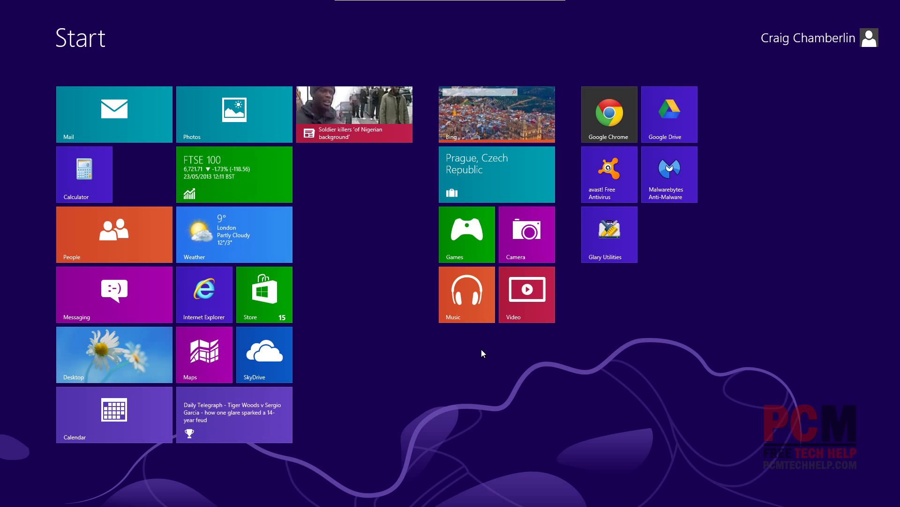
# - Return to the desktop and get the ClassicShellSetup download from pcmtechhelp.com's Windows Tools page
pyautogui.click(98, 372)
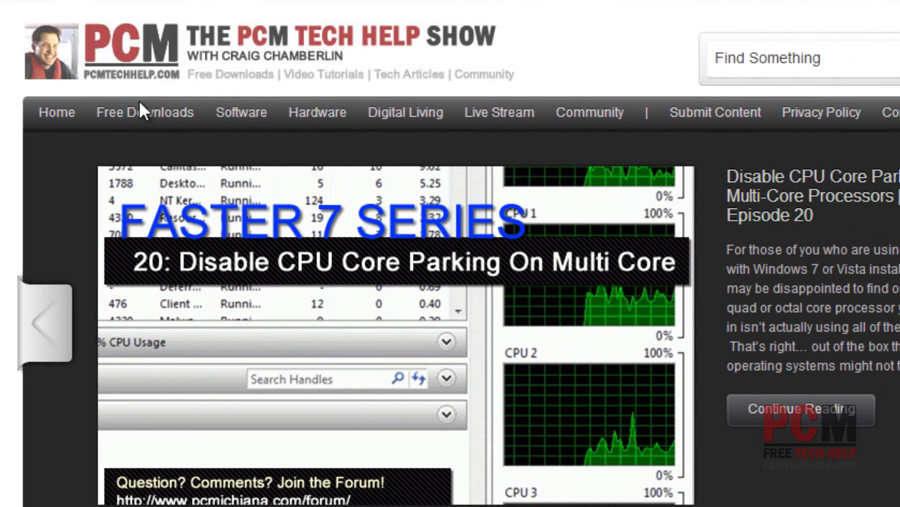
pyautogui.moveTo(142, 112)
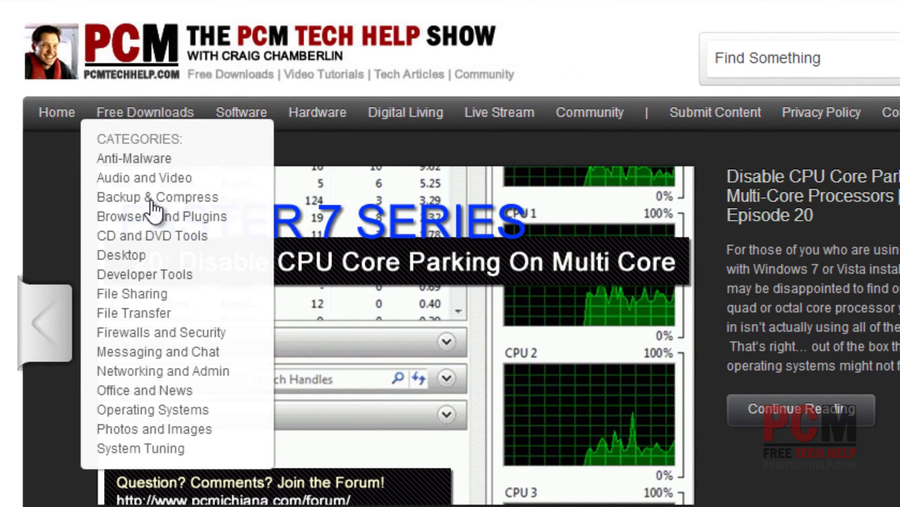
pyautogui.moveTo(146, 373)
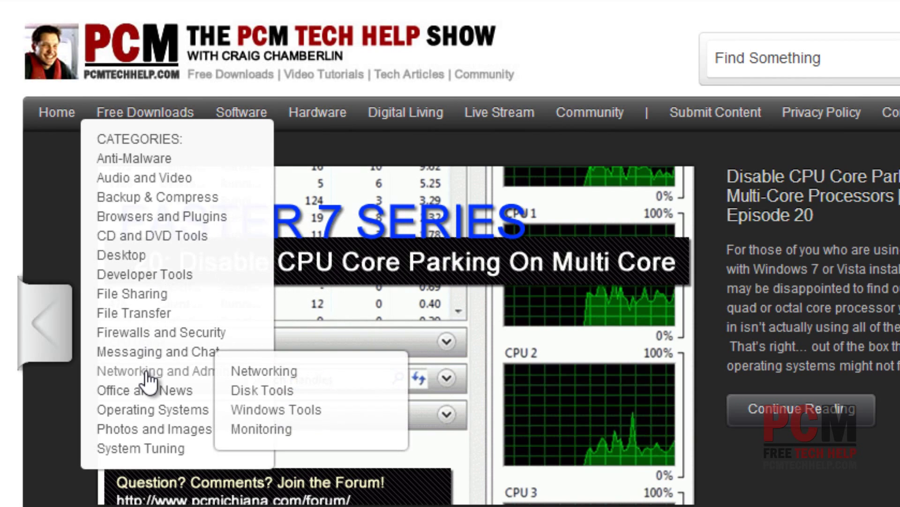
pyautogui.moveTo(280, 413)
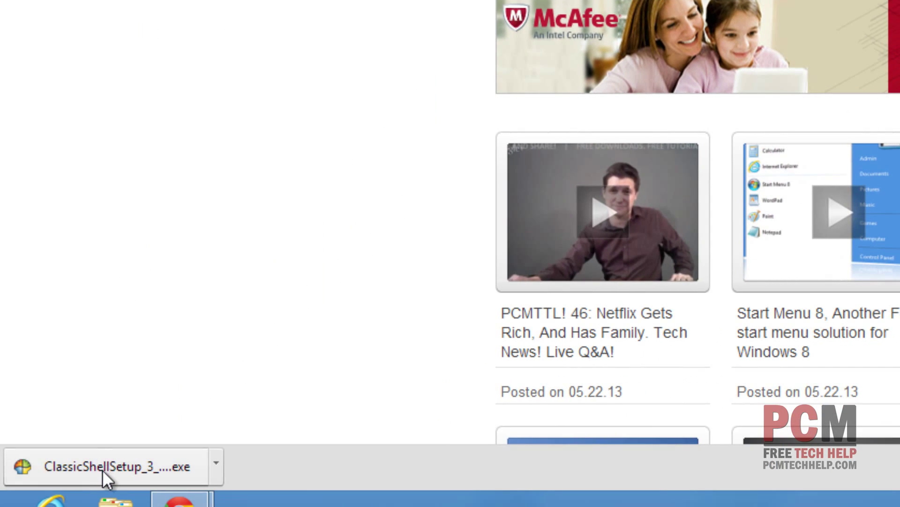
# - Launch ClassicShellSetup, accept the License Agreement and advance to the Custom Setup page
pyautogui.click(103, 469)
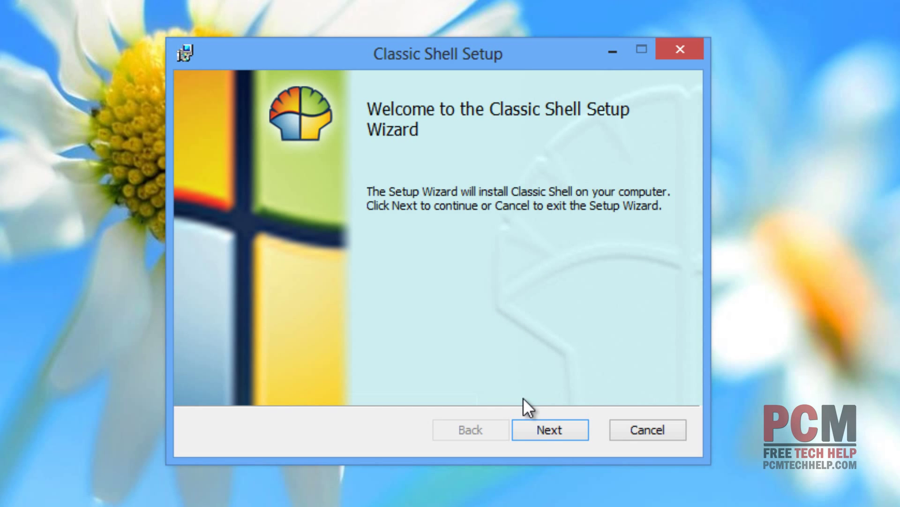
pyautogui.click(559, 429)
pyautogui.click(374, 378)
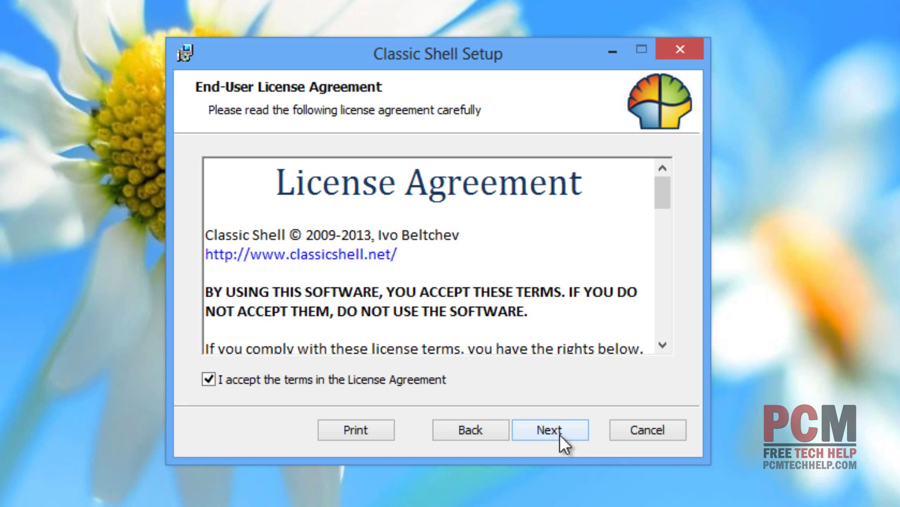
pyautogui.click(559, 434)
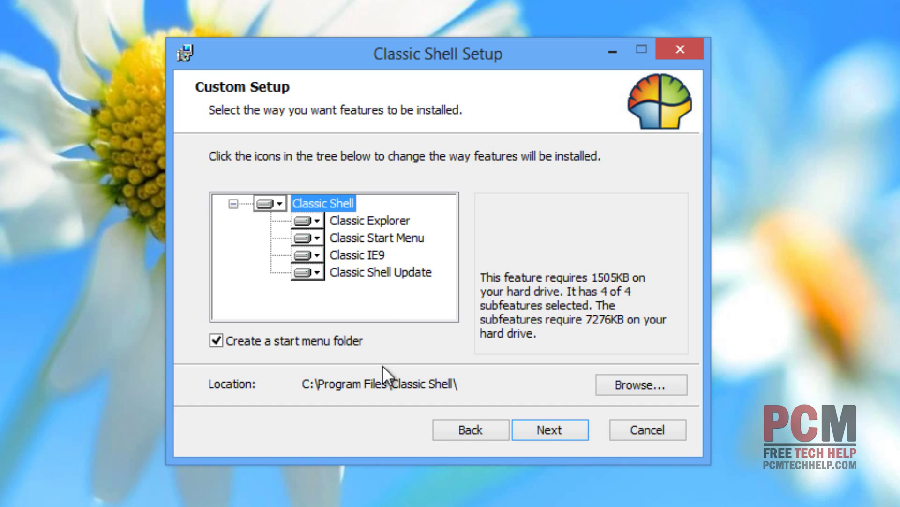
# - Review the Classic Explorer, Start Menu, IE9 and Shell Update descriptions, keeping all four selected
pyautogui.click(365, 222)
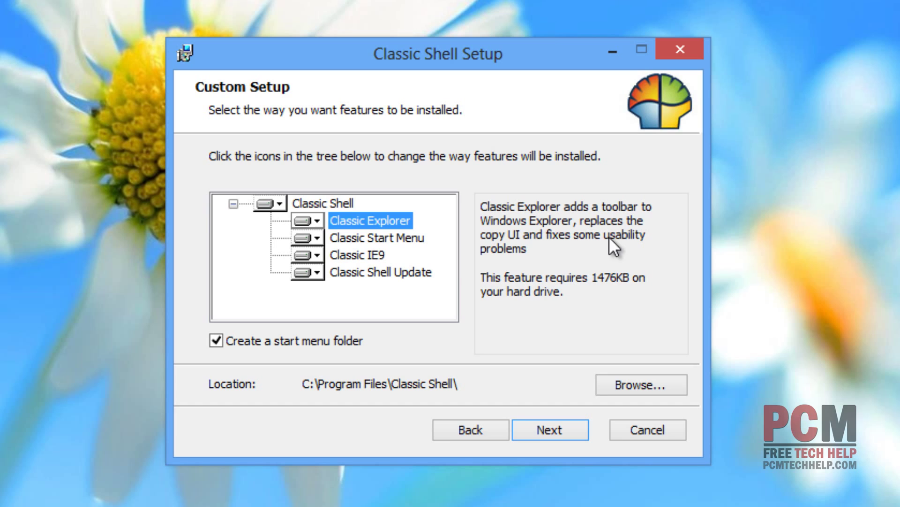
pyautogui.click(373, 239)
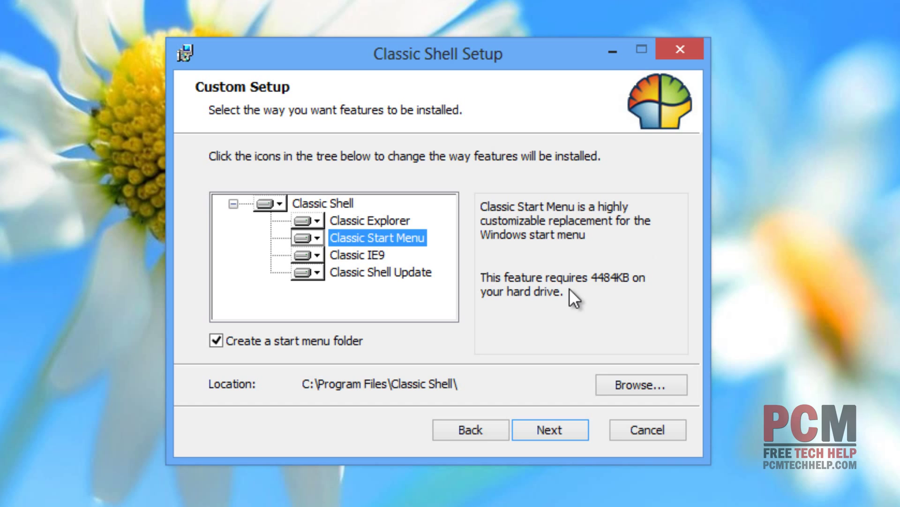
pyautogui.click(361, 257)
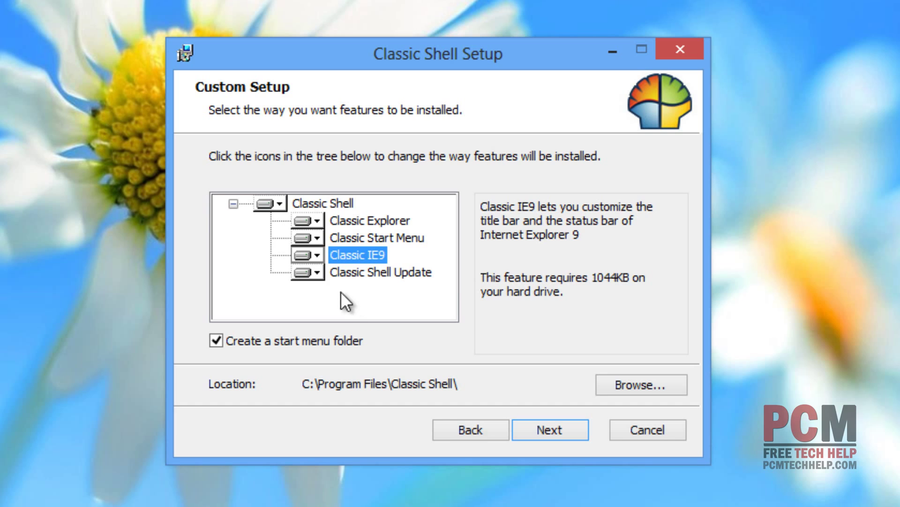
pyautogui.click(347, 271)
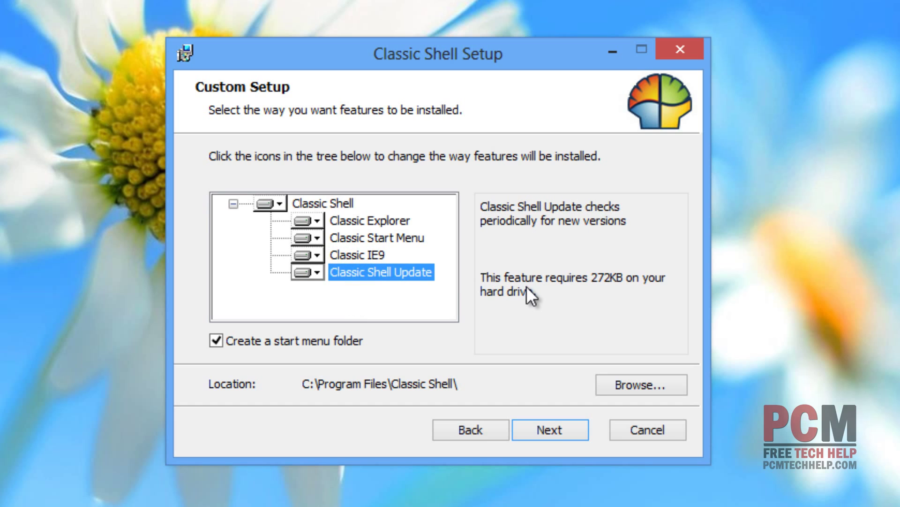
# - Install Classic Shell, approving User Account Control and unticking View Readme file
pyautogui.click(561, 424)
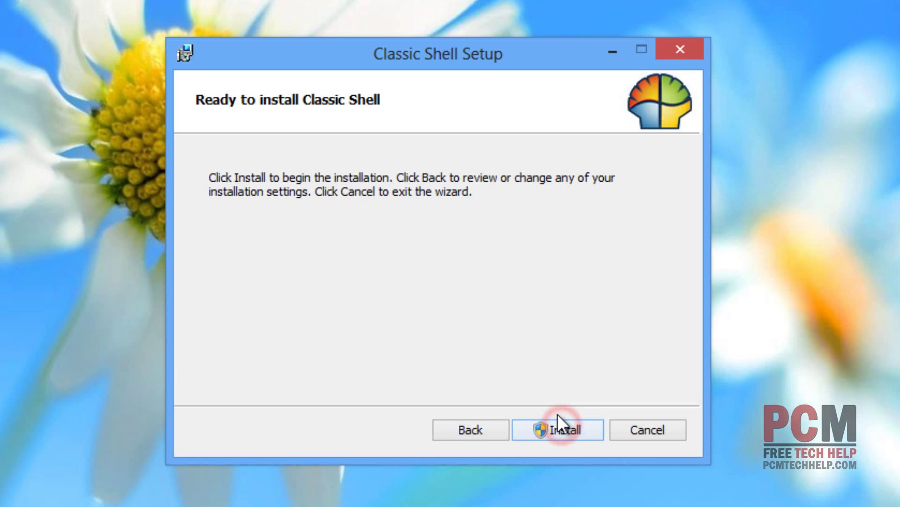
pyautogui.click(563, 423)
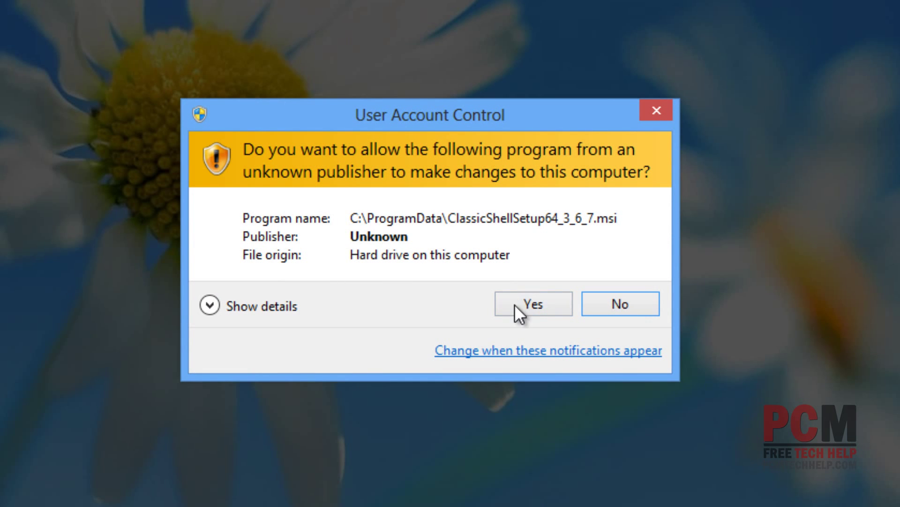
pyautogui.click(532, 307)
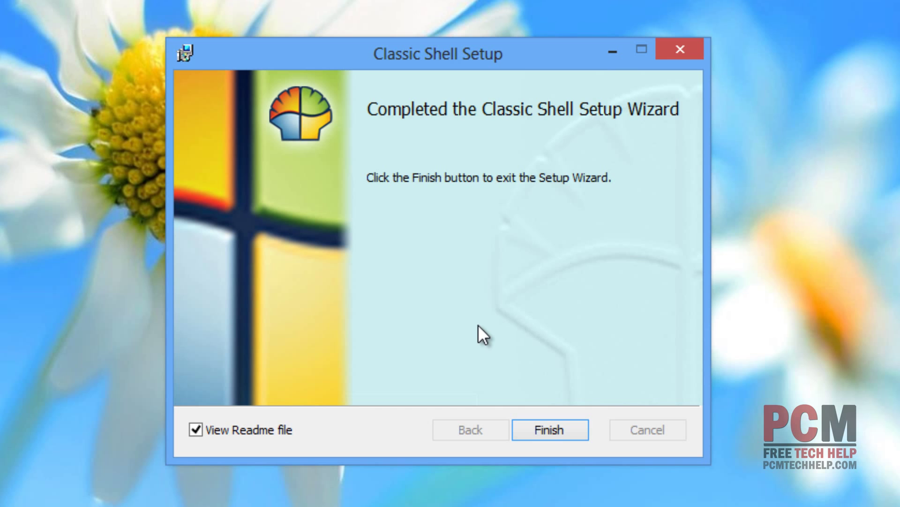
pyautogui.click(245, 429)
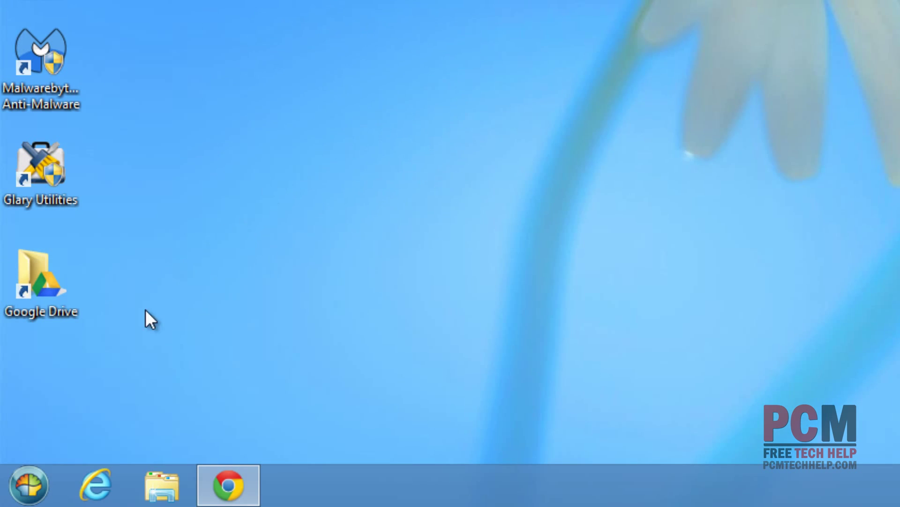
# - Try the new classic Start button, then open its Settings window from the right-click menu
pyautogui.click(34, 490)
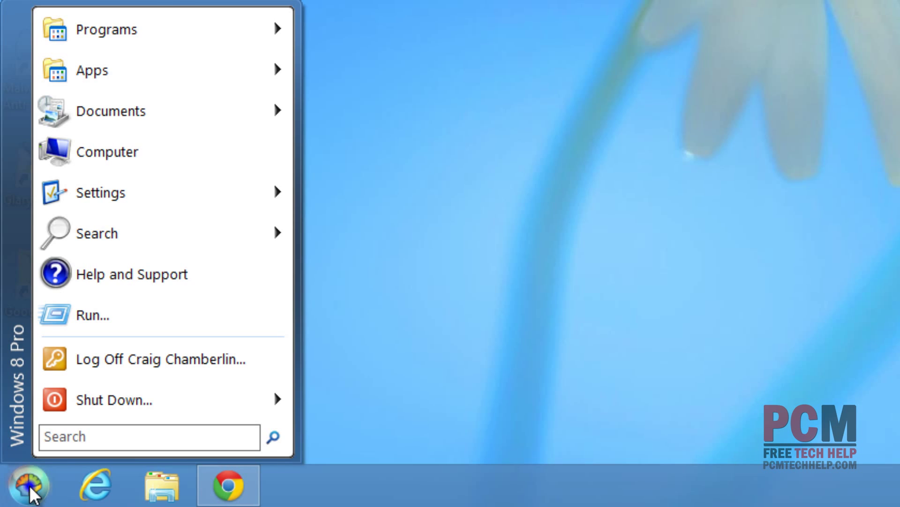
pyautogui.rightClick(32, 495)
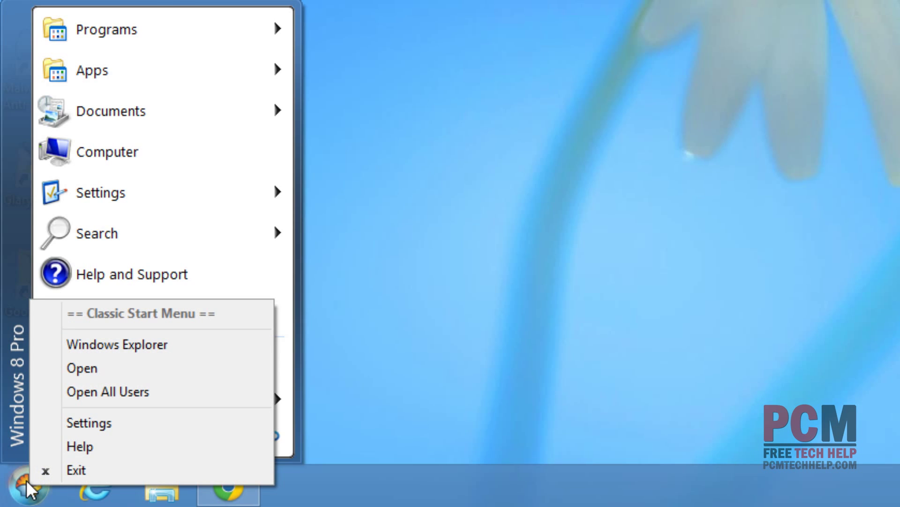
pyautogui.click(88, 429)
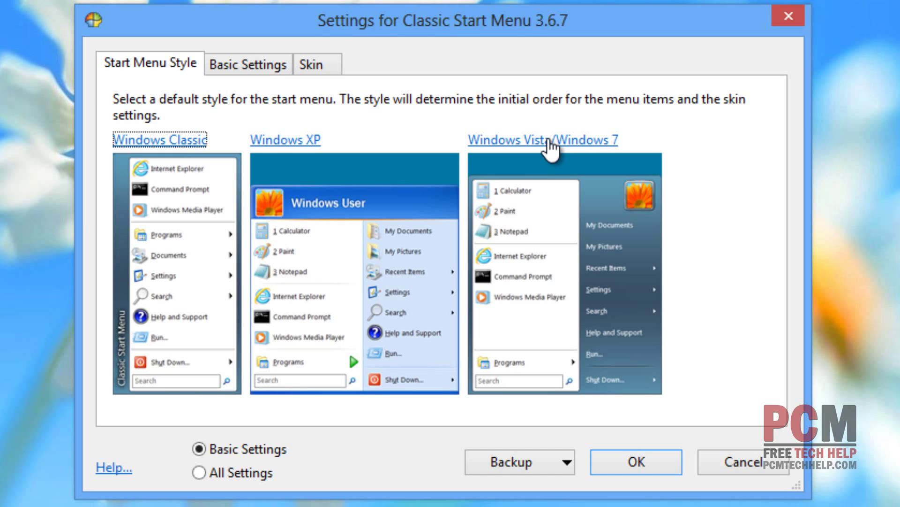
# - Choose the Windows Vista/Windows 7 menu style and switch the settings view to All Settings
pyautogui.click(549, 140)
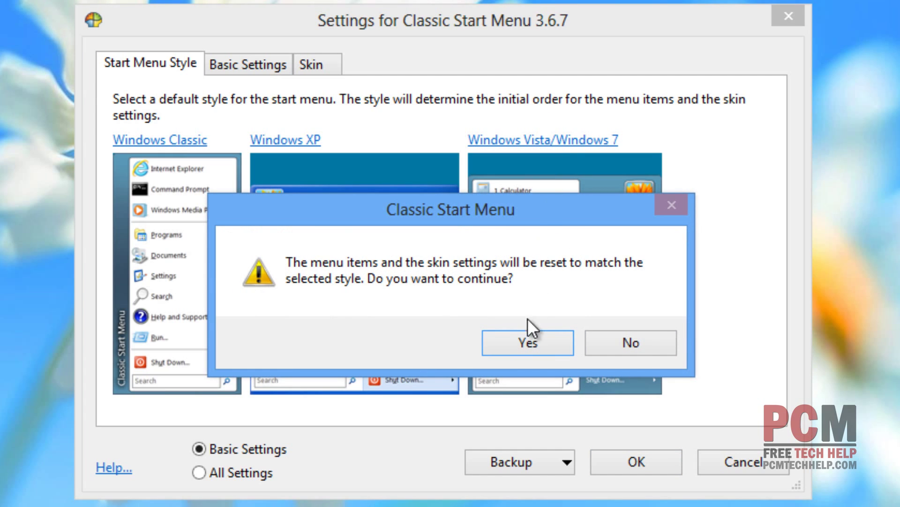
pyautogui.click(529, 342)
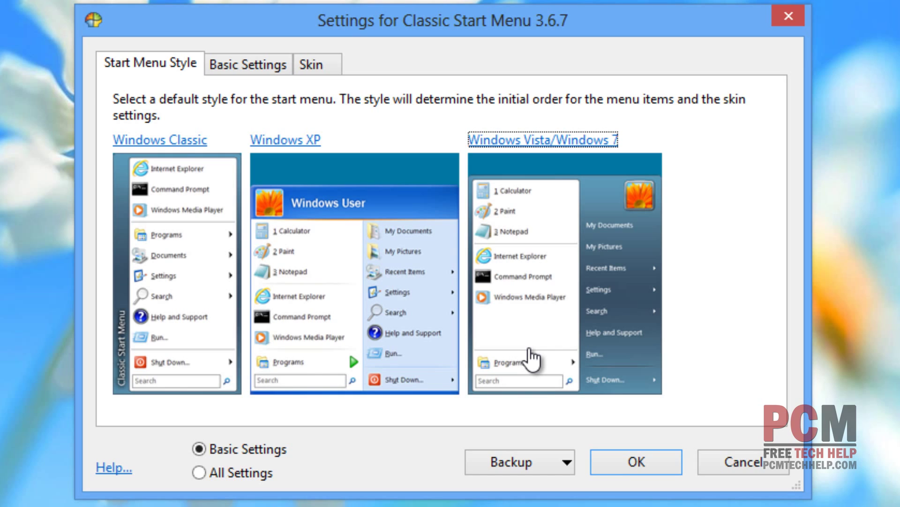
pyautogui.click(546, 466)
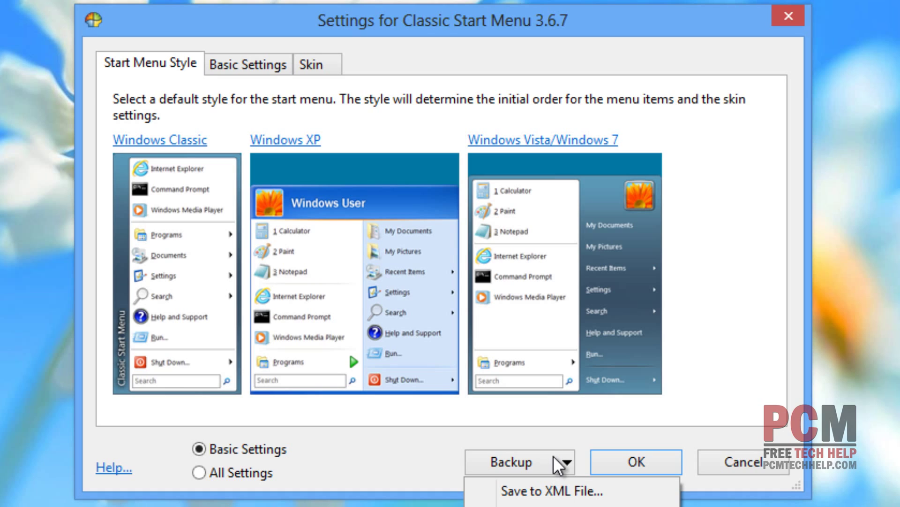
pyautogui.click(557, 460)
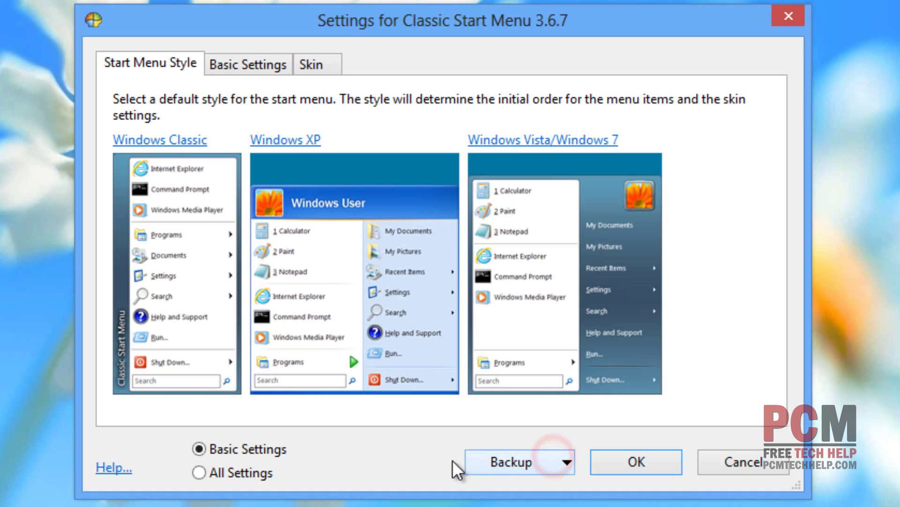
pyautogui.click(240, 474)
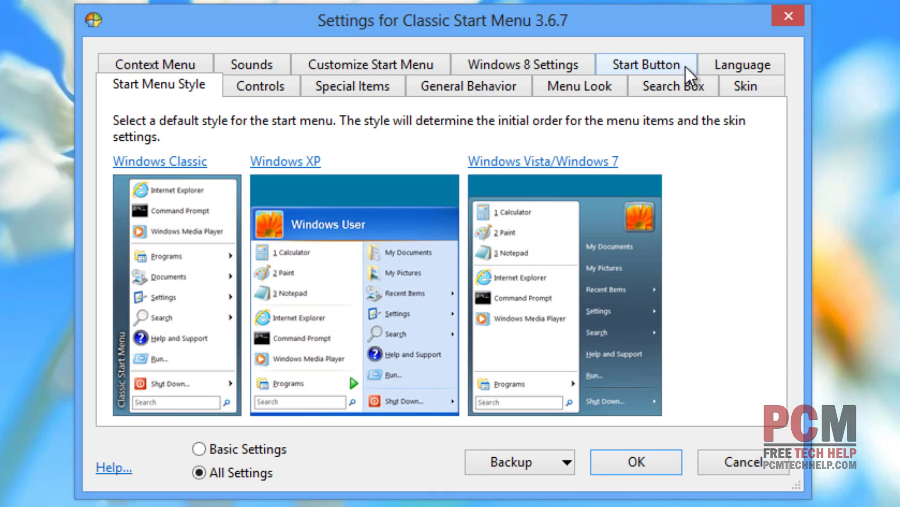
pyautogui.click(740, 92)
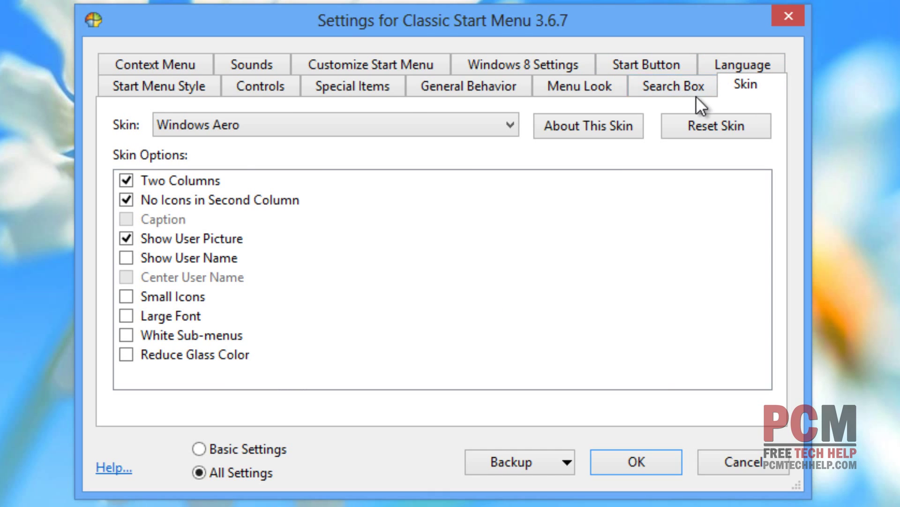
pyautogui.click(676, 86)
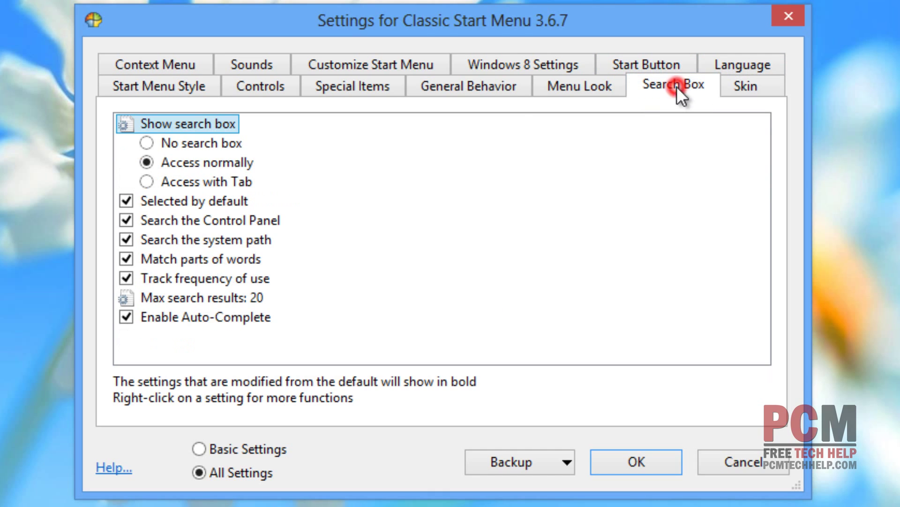
pyautogui.click(583, 92)
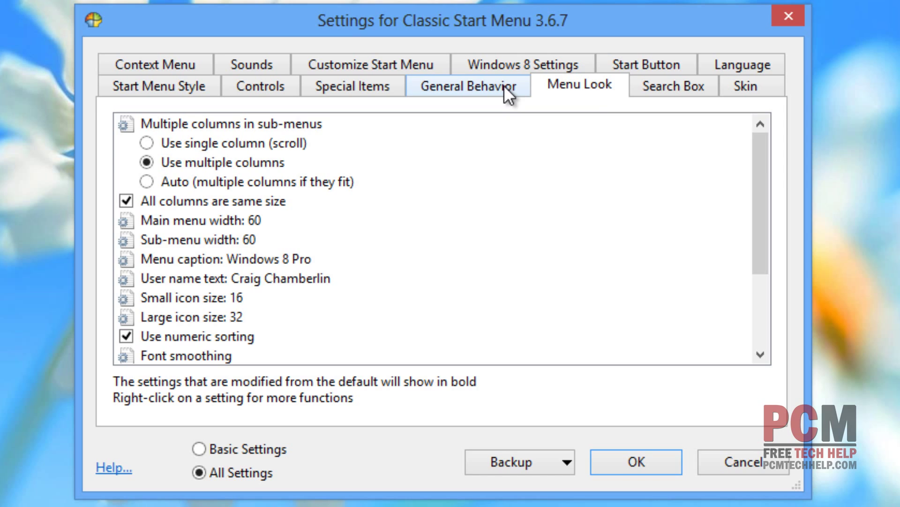
pyautogui.click(504, 86)
pyautogui.click(373, 82)
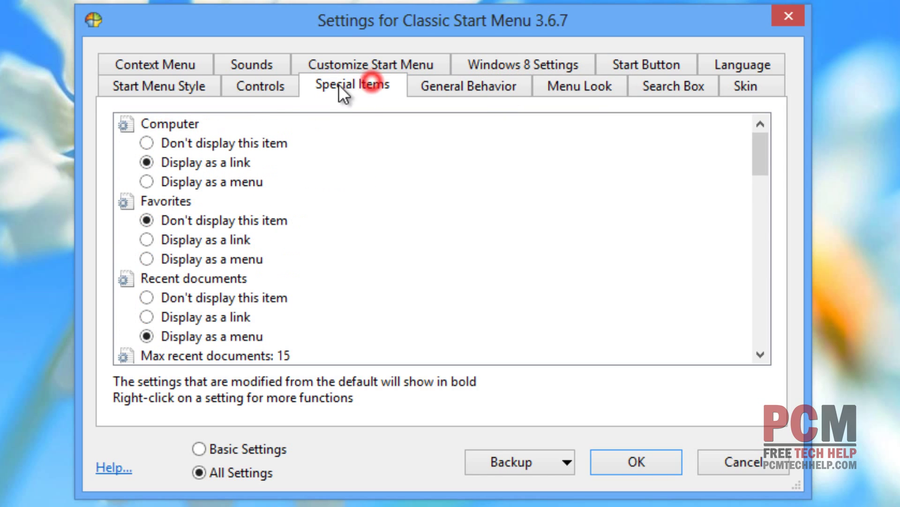
pyautogui.click(238, 86)
pyautogui.click(164, 92)
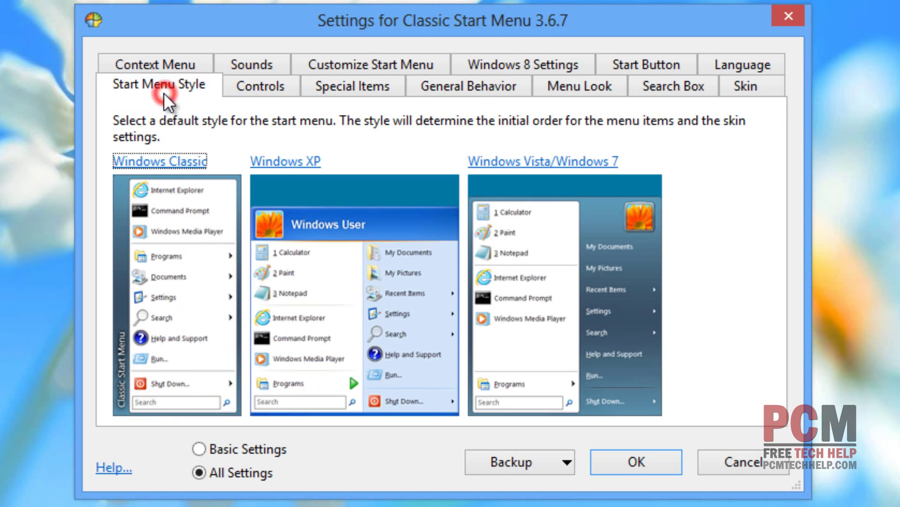
pyautogui.click(164, 64)
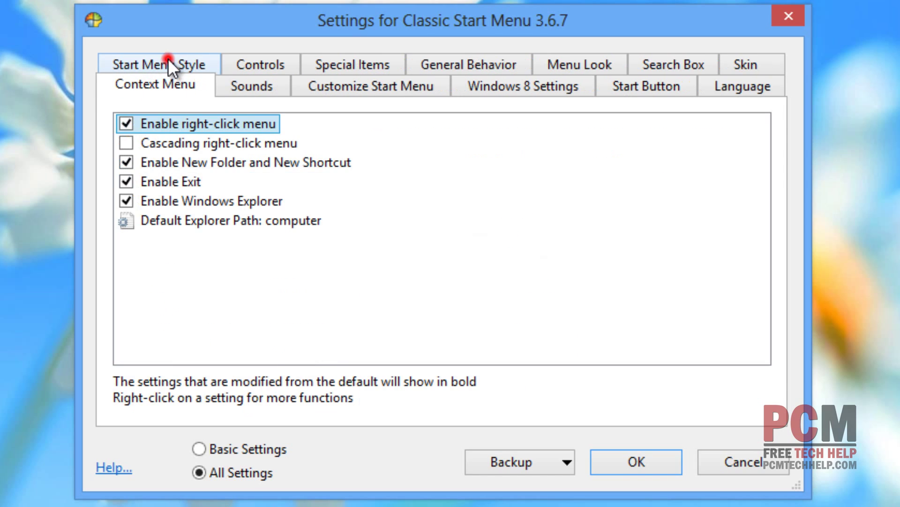
pyautogui.click(251, 86)
pyautogui.click(331, 79)
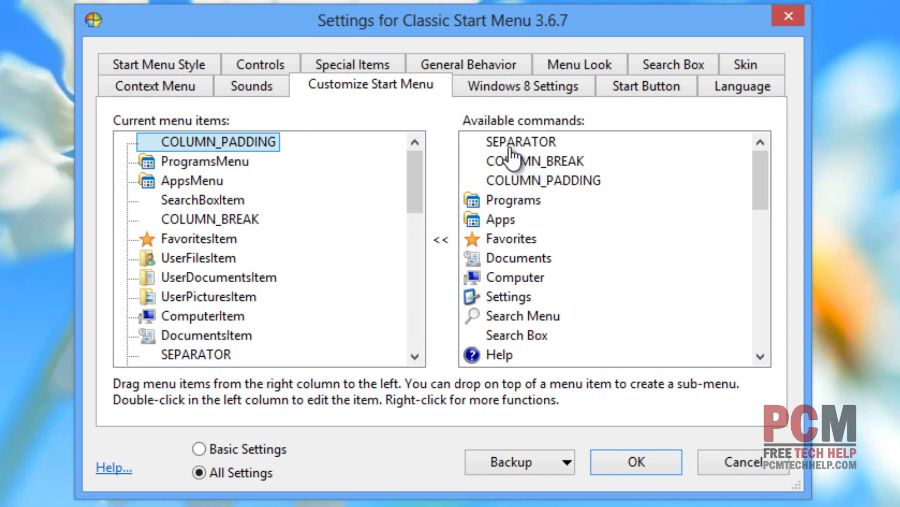
pyautogui.click(500, 89)
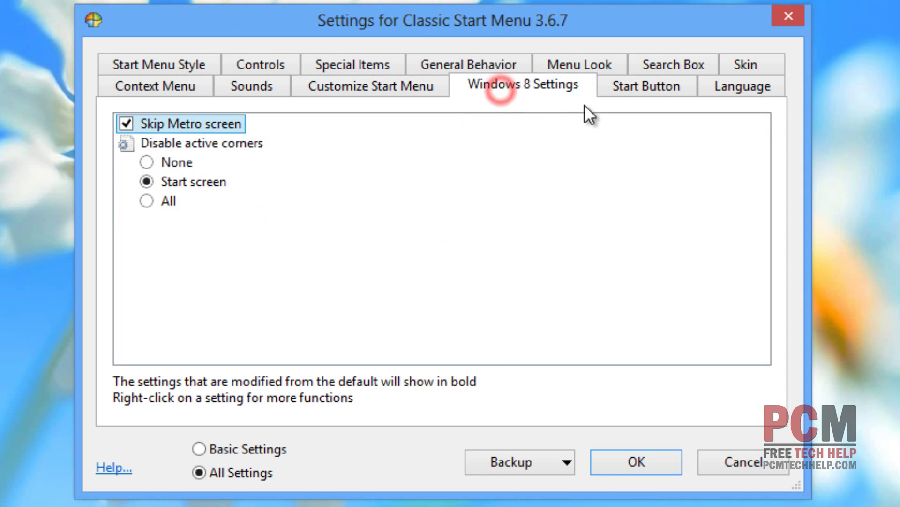
pyautogui.click(628, 85)
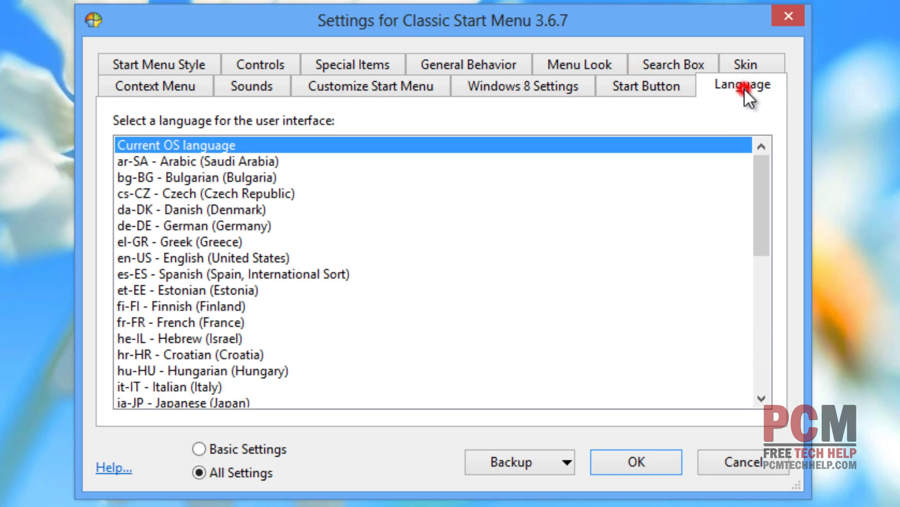
pyautogui.click(662, 86)
pyautogui.click(157, 65)
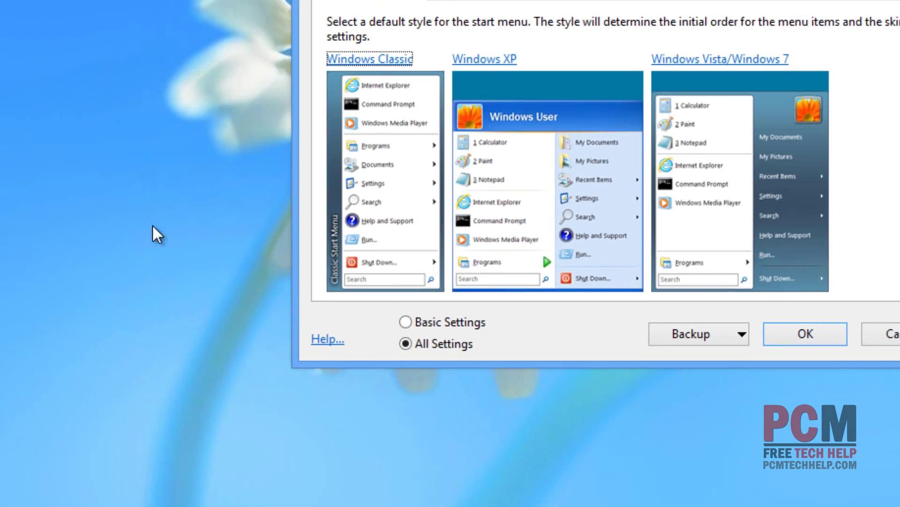
pyautogui.click(21, 490)
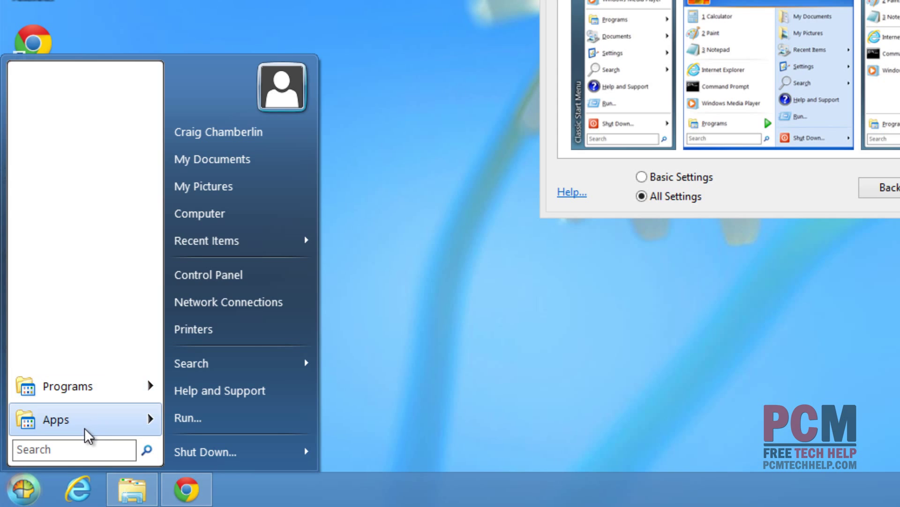
pyautogui.moveTo(85, 424)
pyautogui.moveTo(90, 408)
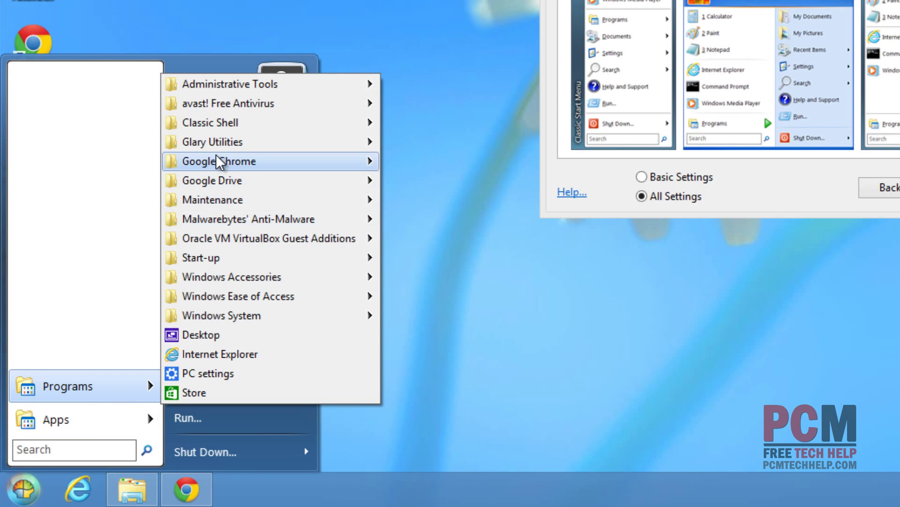
pyautogui.moveTo(218, 143)
pyautogui.click(77, 327)
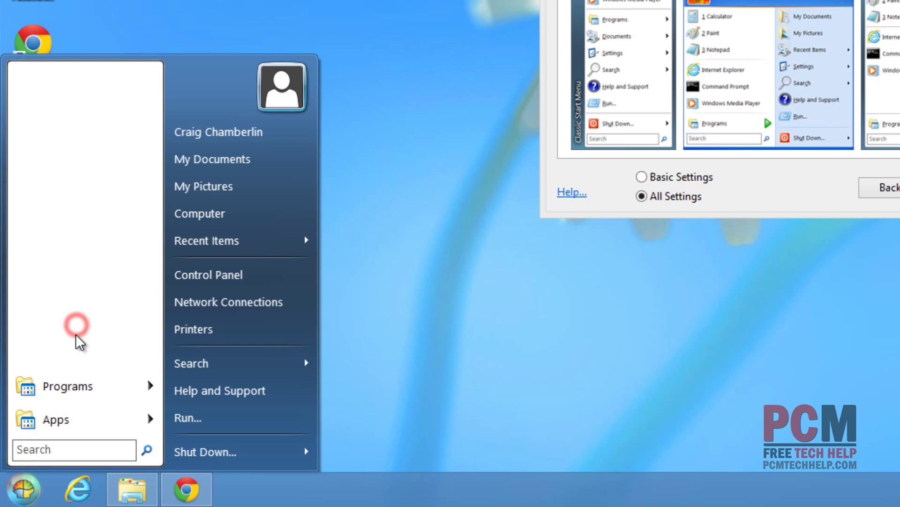
pyautogui.moveTo(85, 428)
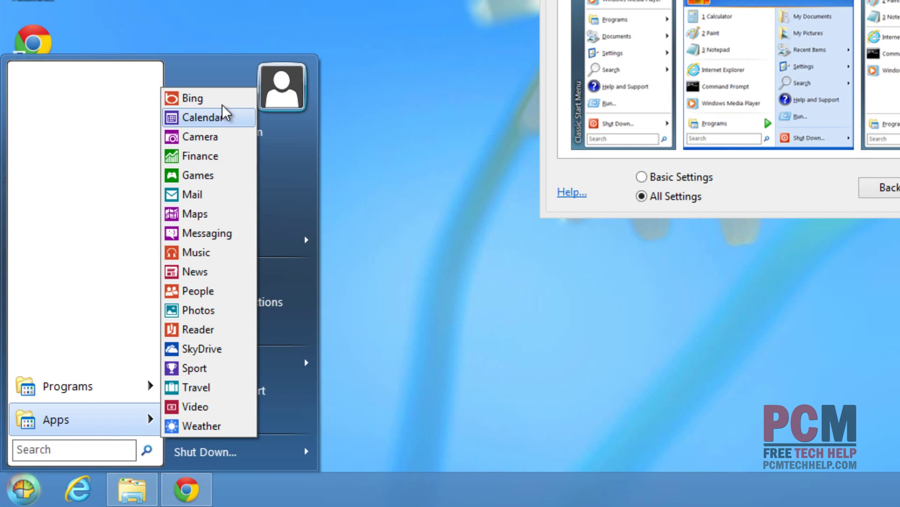
pyautogui.moveTo(111, 378)
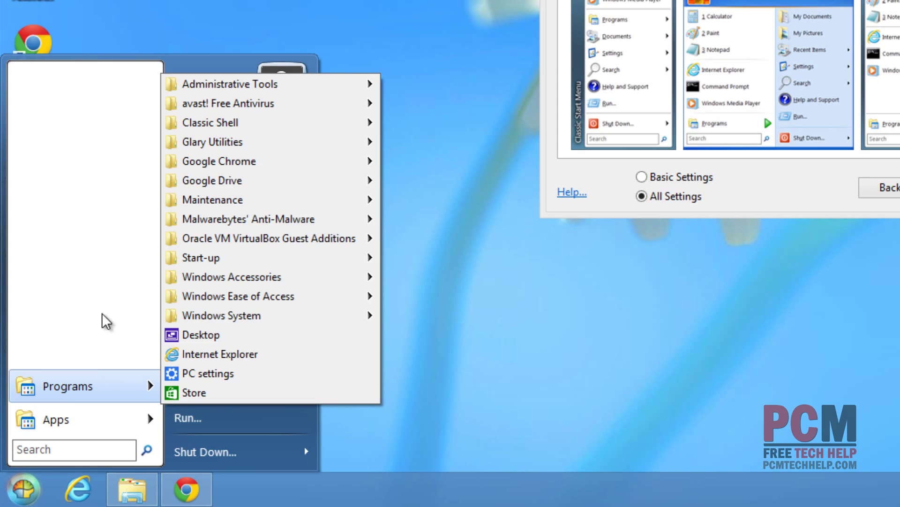
pyautogui.click(101, 315)
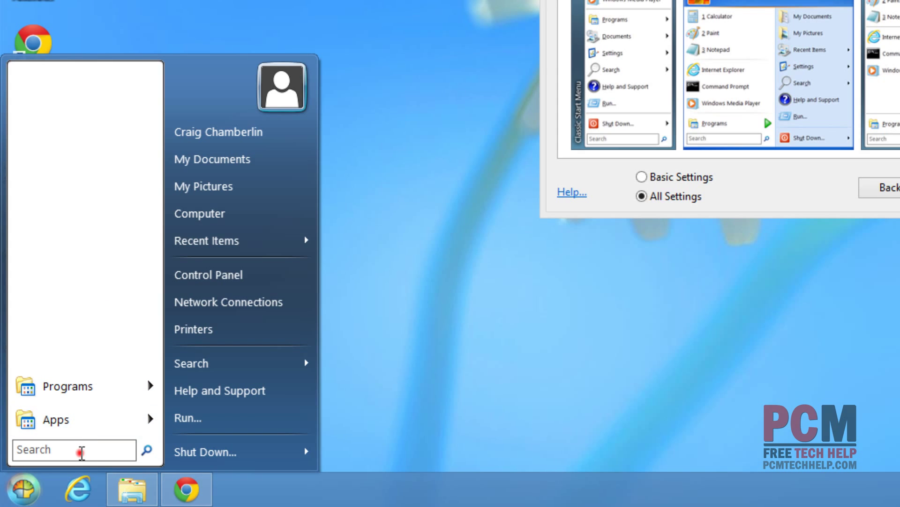
pyautogui.click(80, 449)
pyautogui.write('test')
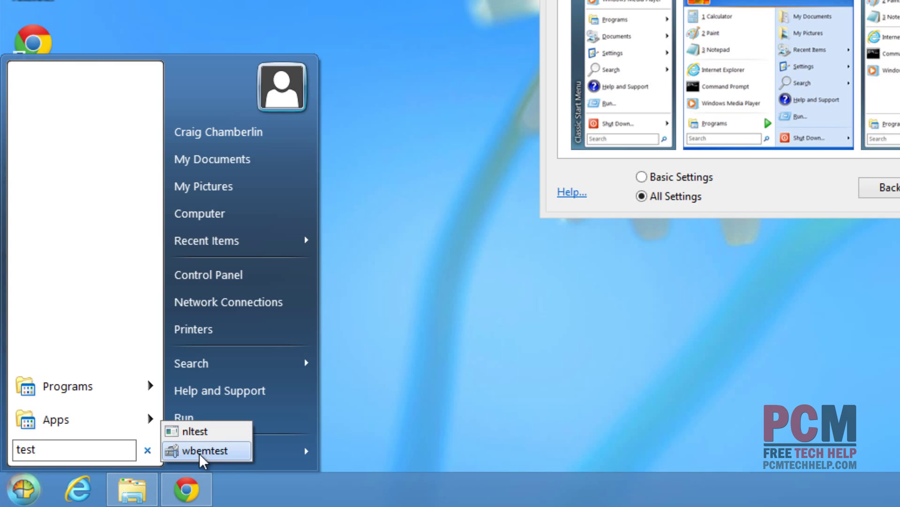
pyautogui.doubleClick(84, 450)
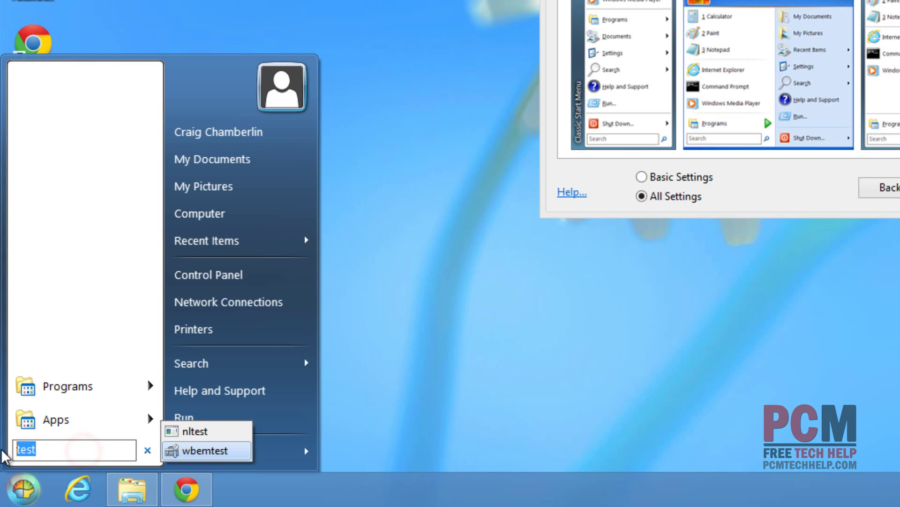
pyautogui.press('BackSpace')
pyautogui.click(590, 302)
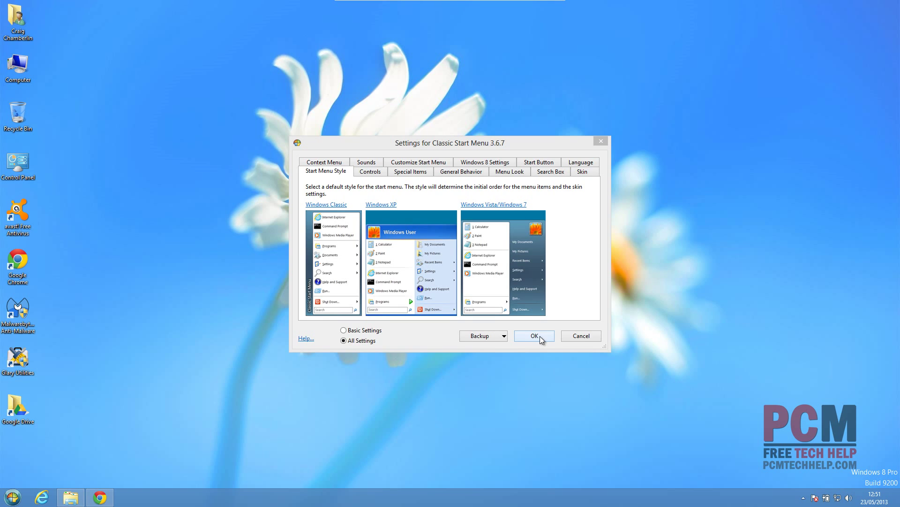
# - Confirm the Classic Start Menu settings with OK
pyautogui.click(539, 336)
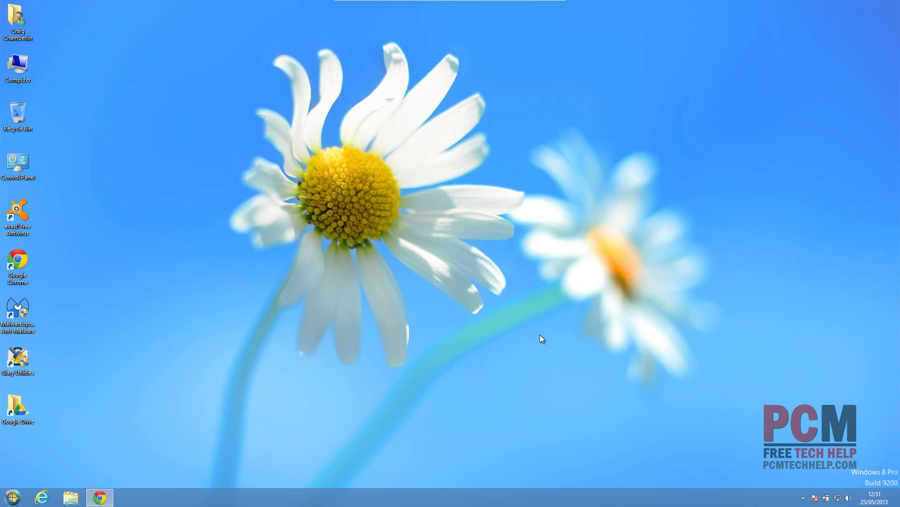